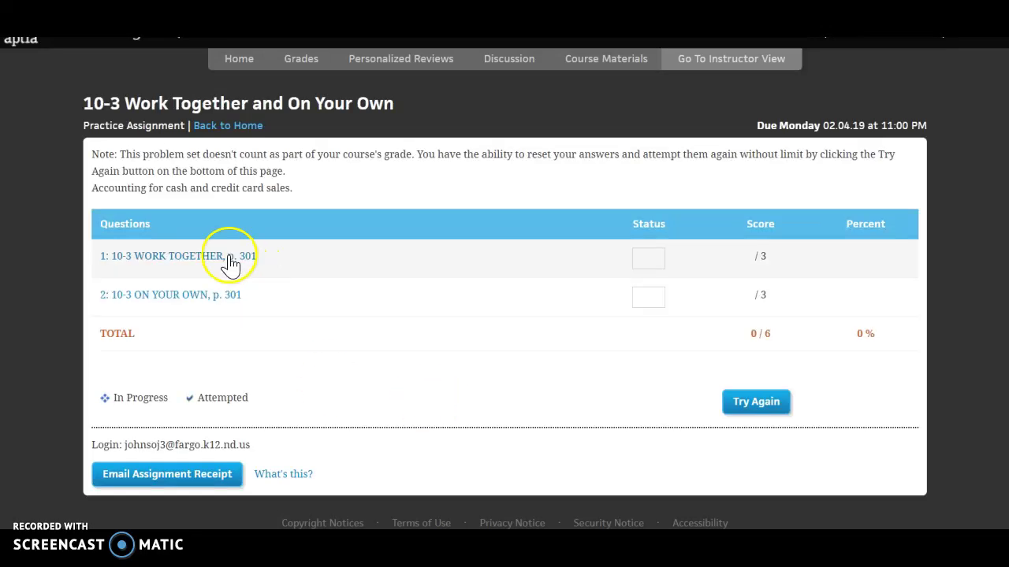
Open the 10-3 WORK TOGETHER, p. 301 problem and go to its cash receipts journal.
{"action": "left_click", "coordinate": [229, 256]}
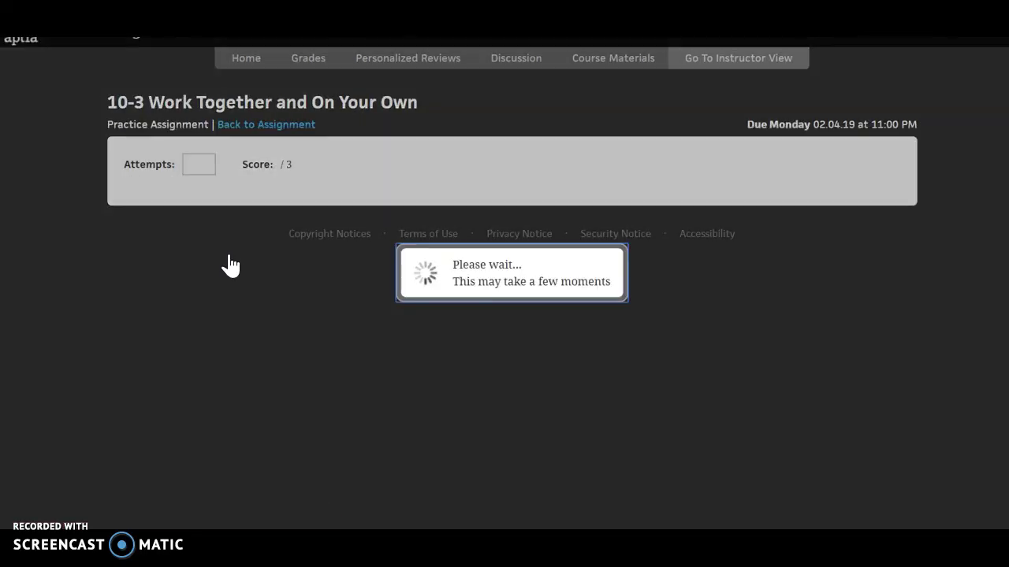
{"action": "left_click", "coordinate": [244, 261]}
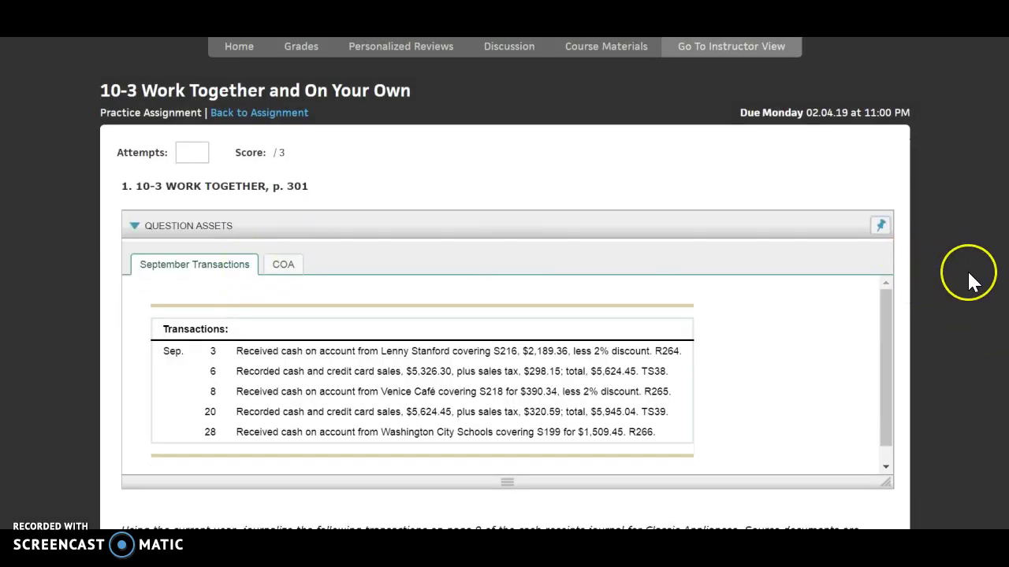
{"action": "scroll", "coordinate": [971, 281], "scroll_direction": "down", "scroll_amount": 1}
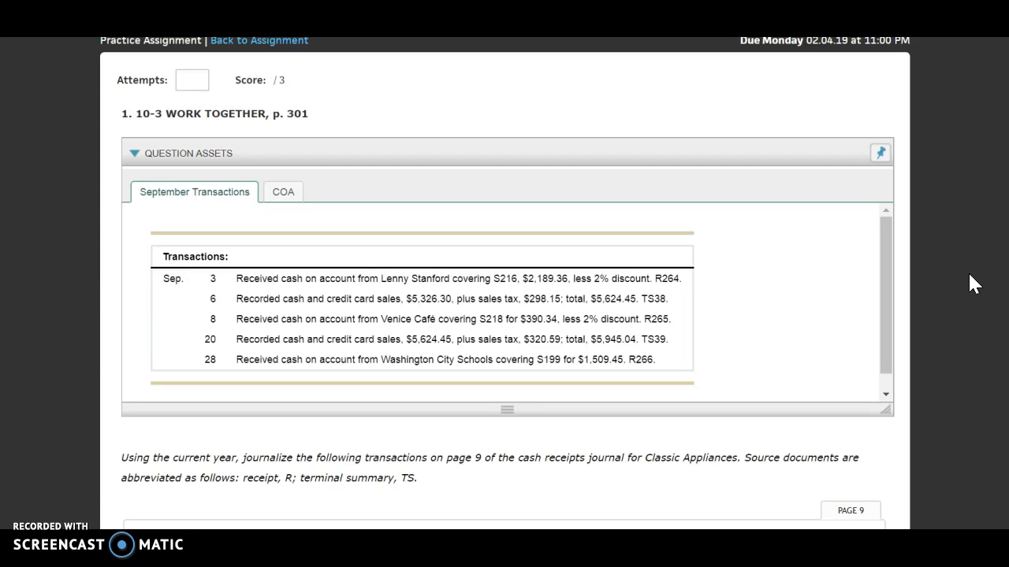
{"action": "scroll", "coordinate": [974, 283], "scroll_direction": "down", "scroll_amount": 3}
{"action": "left_click", "coordinate": [979, 300]}
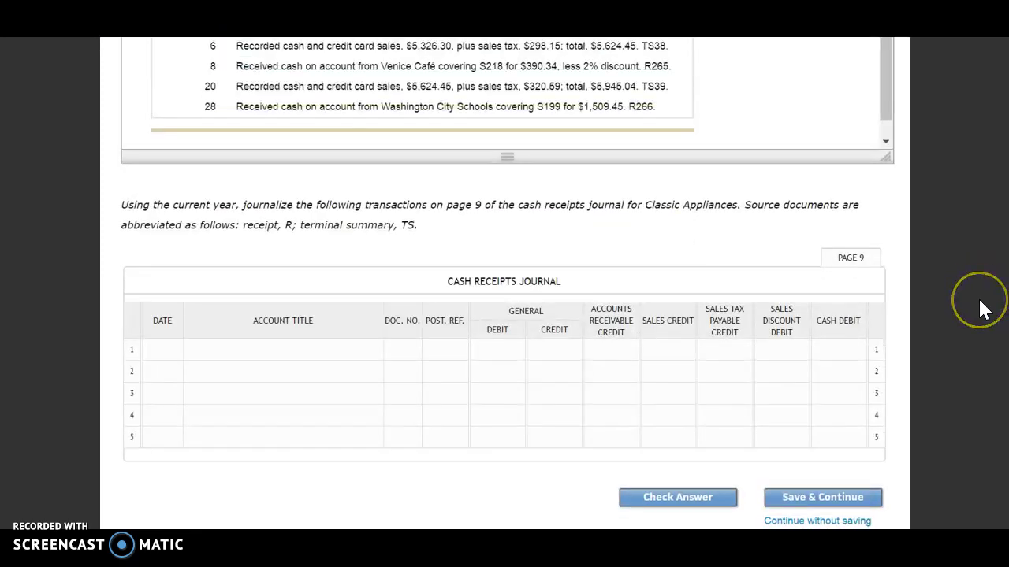
{"action": "scroll", "coordinate": [980, 301], "scroll_direction": "up", "scroll_amount": 1}
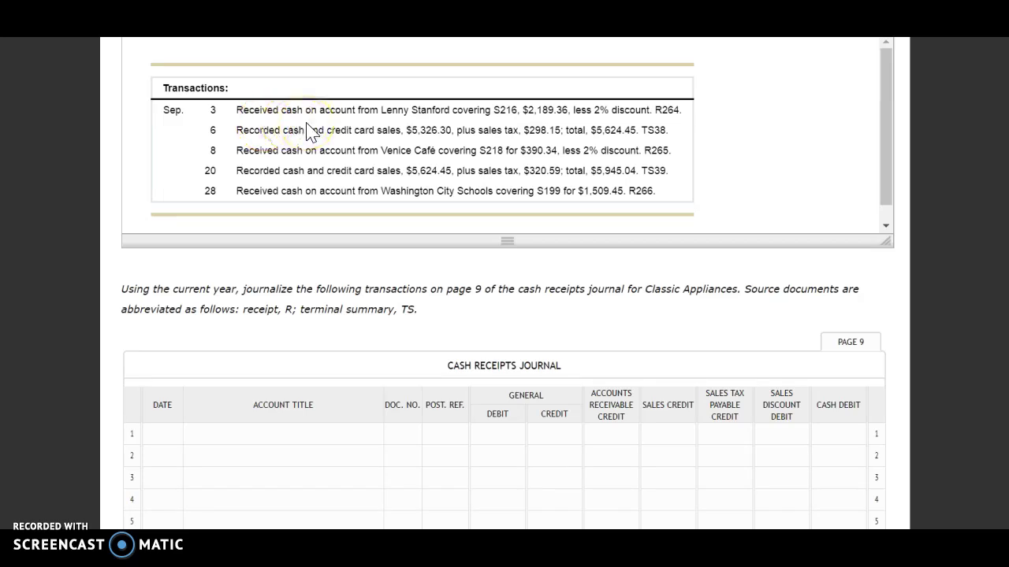
On journal line 1, enter the date Sep. 3 and the name of the customer from the September 3 transaction as account title.
{"action": "left_click", "coordinate": [165, 434]}
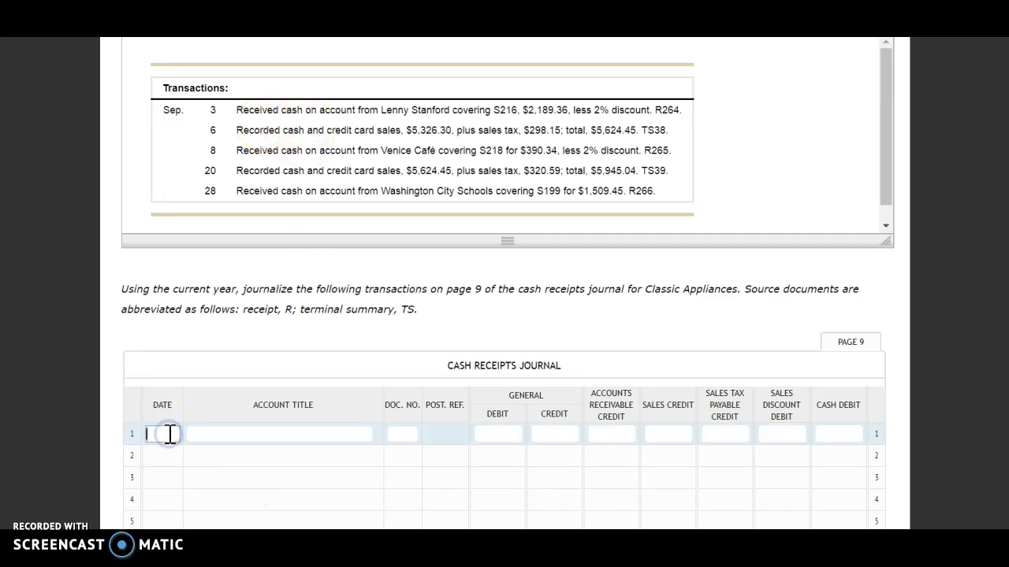
{"action": "type", "text": "Sep. 3"}
{"action": "key", "text": "Tab"}
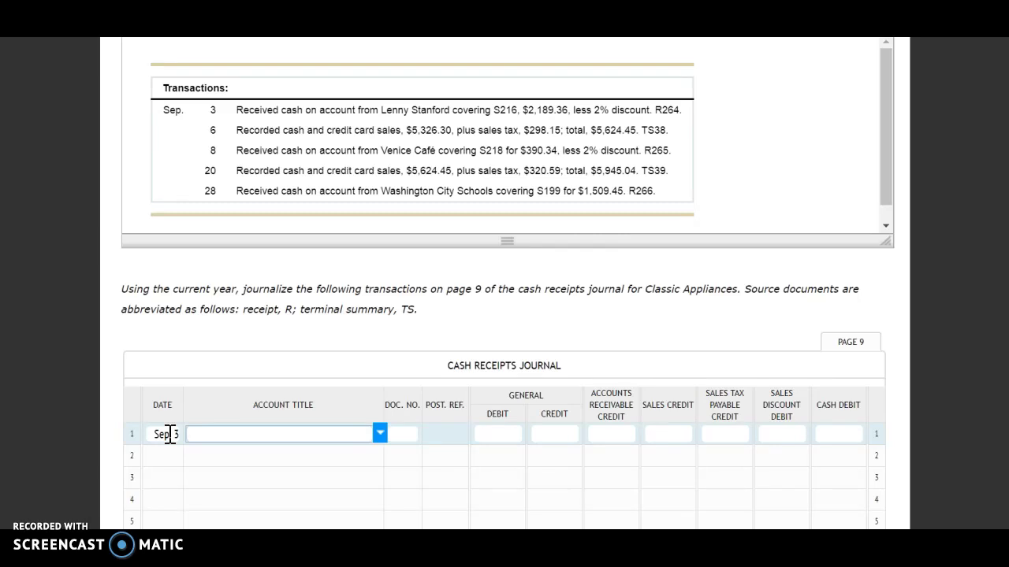
{"action": "type", "text": "Lenny Stanford"}
{"action": "key", "text": "Tab"}
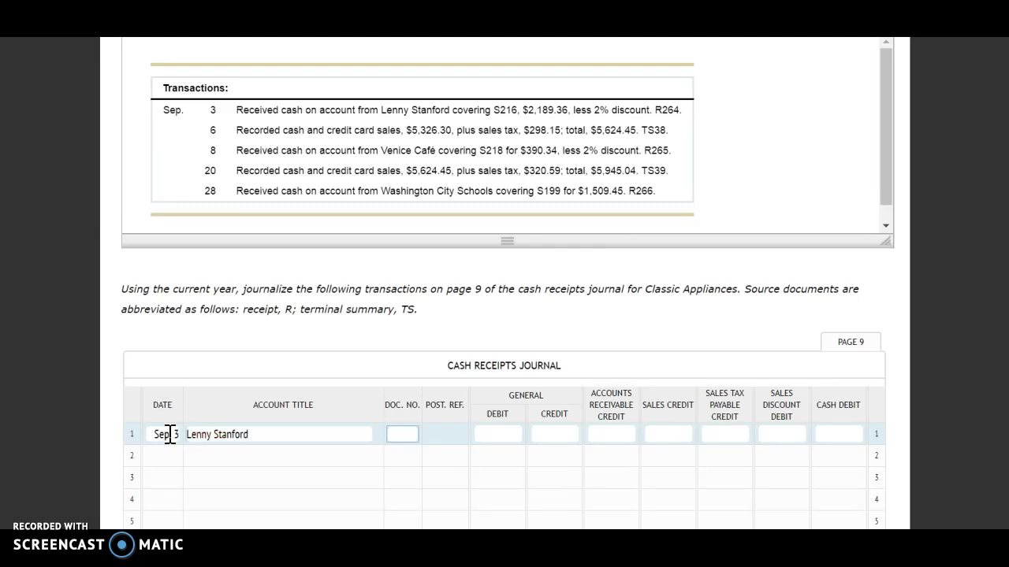
On line 1, enter 2,189.36 as accounts receivable credit and 43.79 as sales discount debit.
{"action": "key", "text": "Tab"}
{"action": "key", "text": "Tab"}
{"action": "key", "text": "Tab"}
{"action": "type", "text": "2,189.36"}
{"action": "key", "text": "Tab"}
{"action": "left_click", "coordinate": [784, 434]}
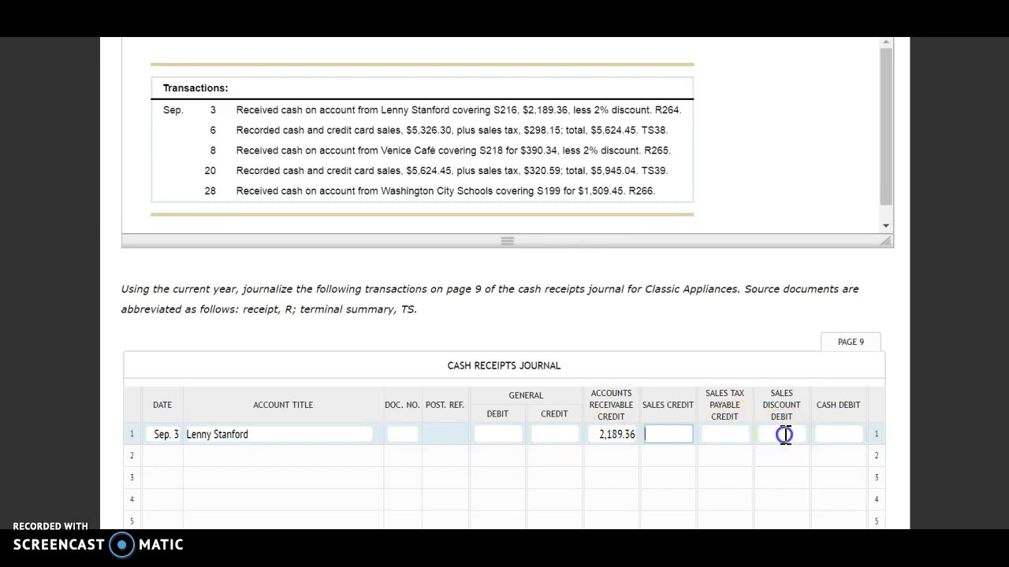
{"action": "type", "text": "43.79"}
{"action": "left_click", "coordinate": [936, 393]}
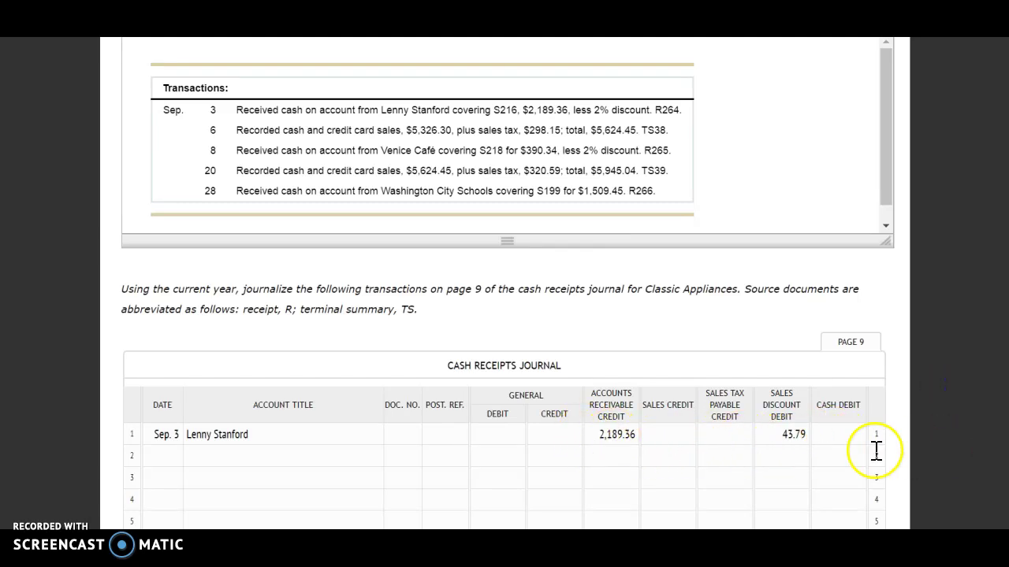
Complete line 1 with a cash debit of 2,145.57 and document number R264.
{"action": "left_click", "coordinate": [845, 436]}
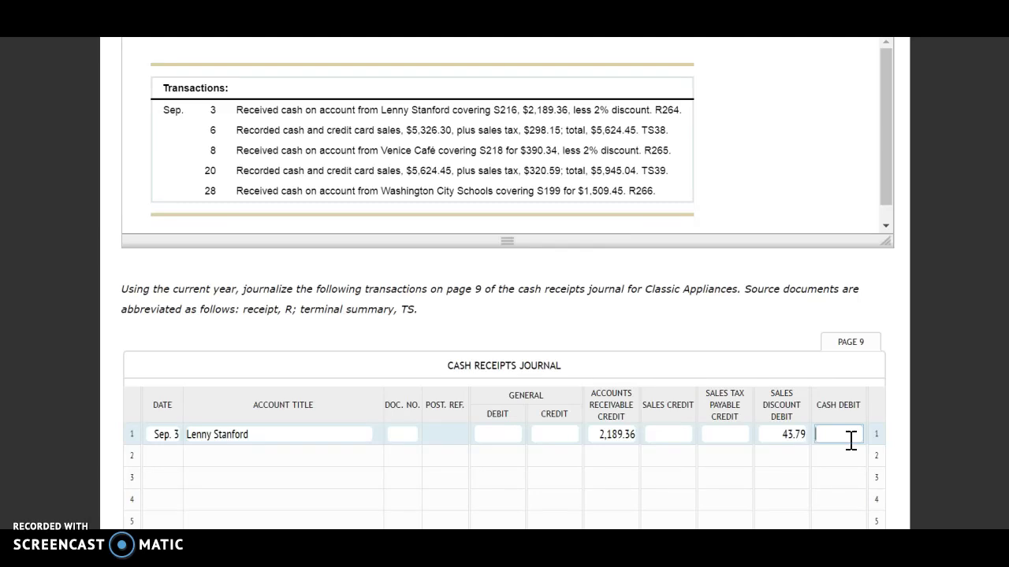
{"action": "type", "text": "2145.57"}
{"action": "key", "text": "Return"}
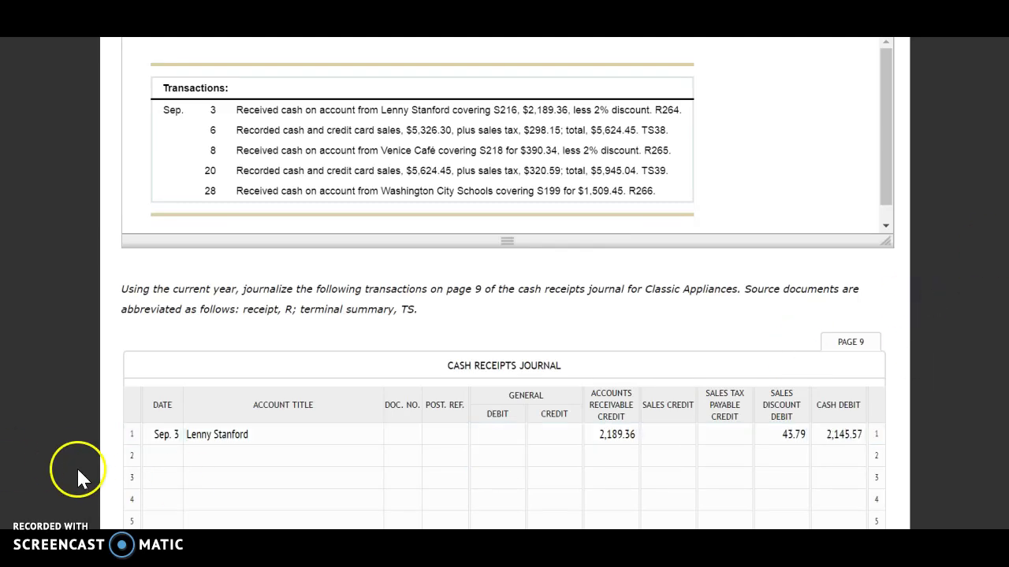
{"action": "left_click", "coordinate": [161, 456]}
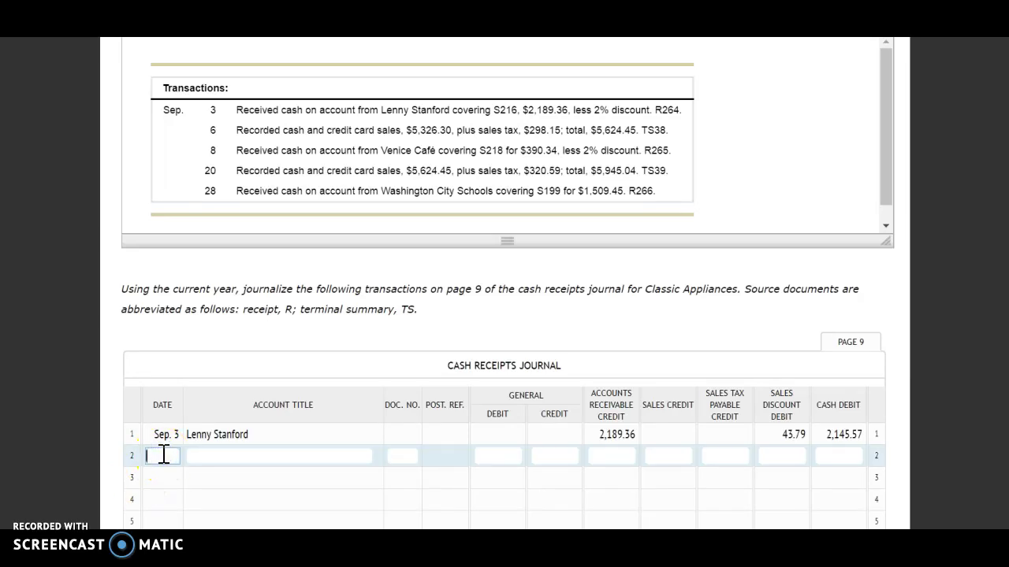
{"action": "left_click", "coordinate": [410, 432]}
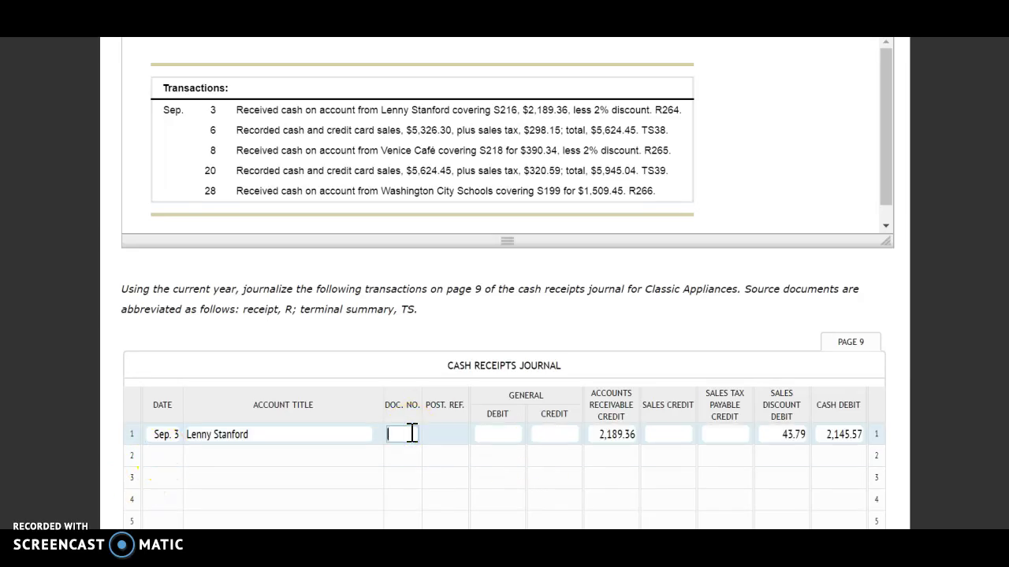
{"action": "type", "text": "R264"}
Start journal line 2 for the cash and credit card sales with date 6 and a cash debit of 5,624.45.
{"action": "left_click", "coordinate": [162, 460]}
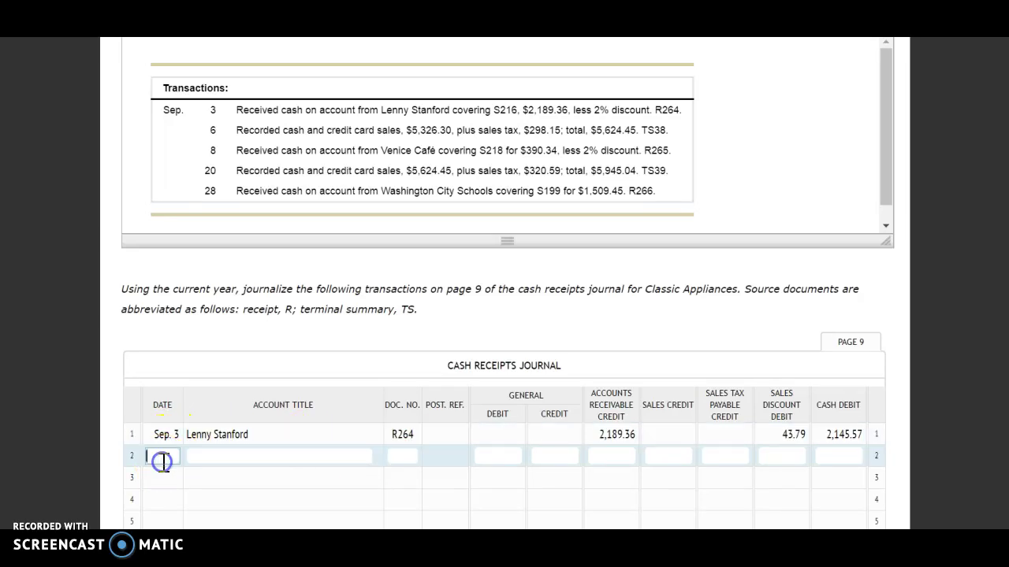
{"action": "type", "text": "6"}
{"action": "key", "text": "Tab"}
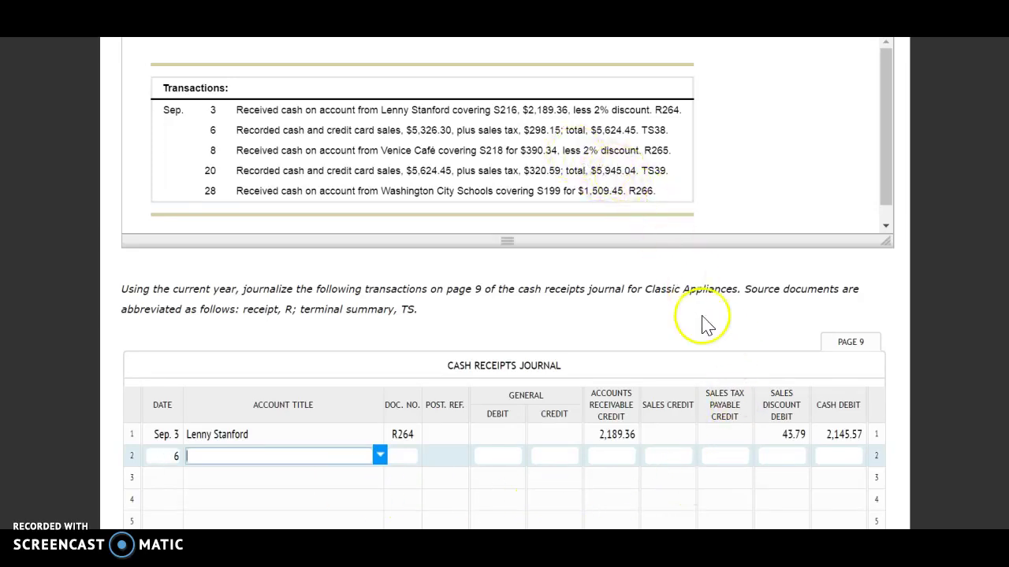
{"action": "mouse_move", "coordinate": [634, 130]}
{"action": "left_mouse_down"}
{"action": "mouse_move", "coordinate": [601, 128]}
{"action": "mouse_move", "coordinate": [633, 128]}
{"action": "left_mouse_up"}
{"action": "triple_click", "coordinate": [604, 130]}
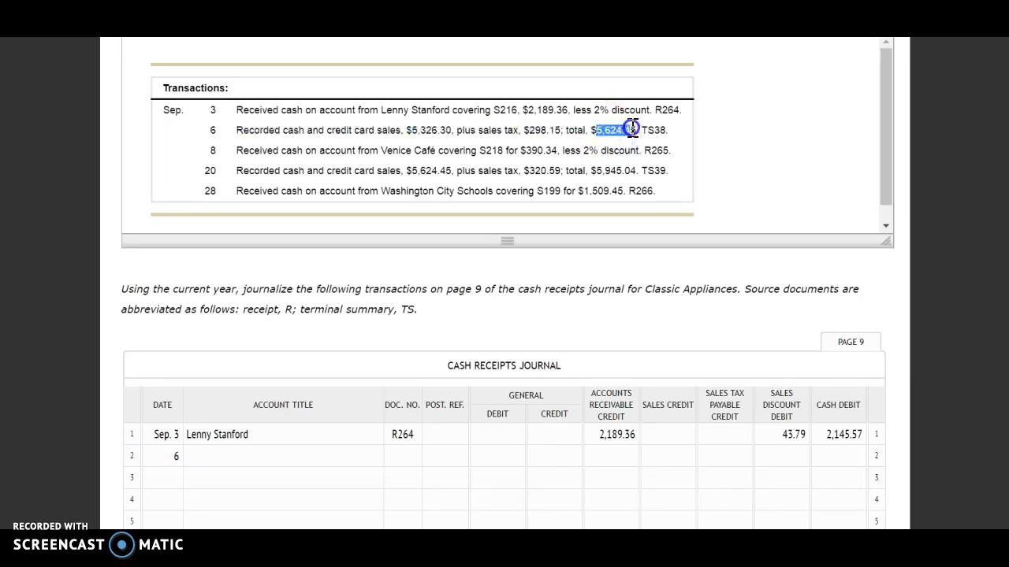
{"action": "left_click", "coordinate": [839, 457]}
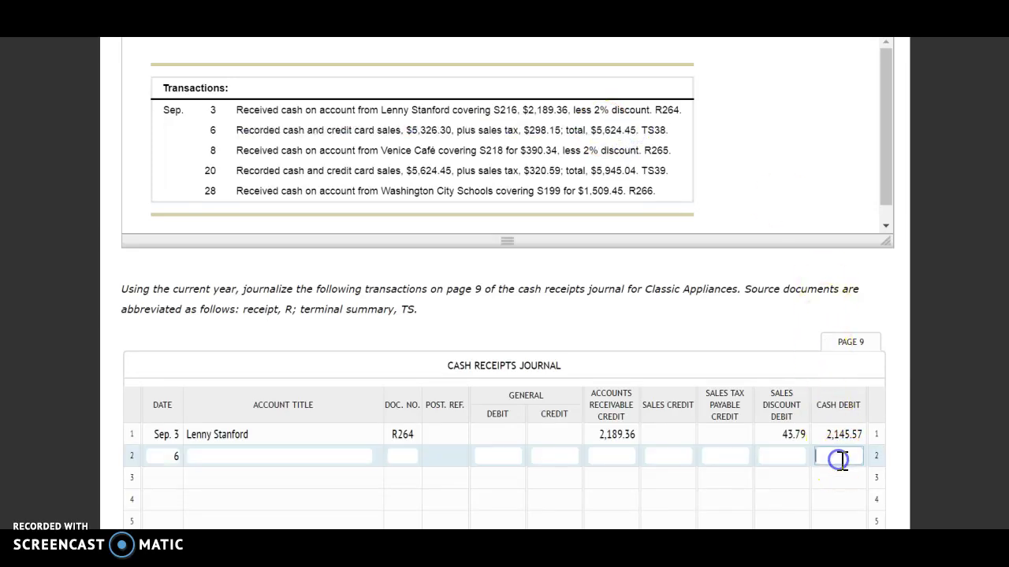
{"action": "type", "text": "5,"}
{"action": "type", "text": "624."}
{"action": "type", "text": "45"}
{"action": "left_click", "coordinate": [980, 406]}
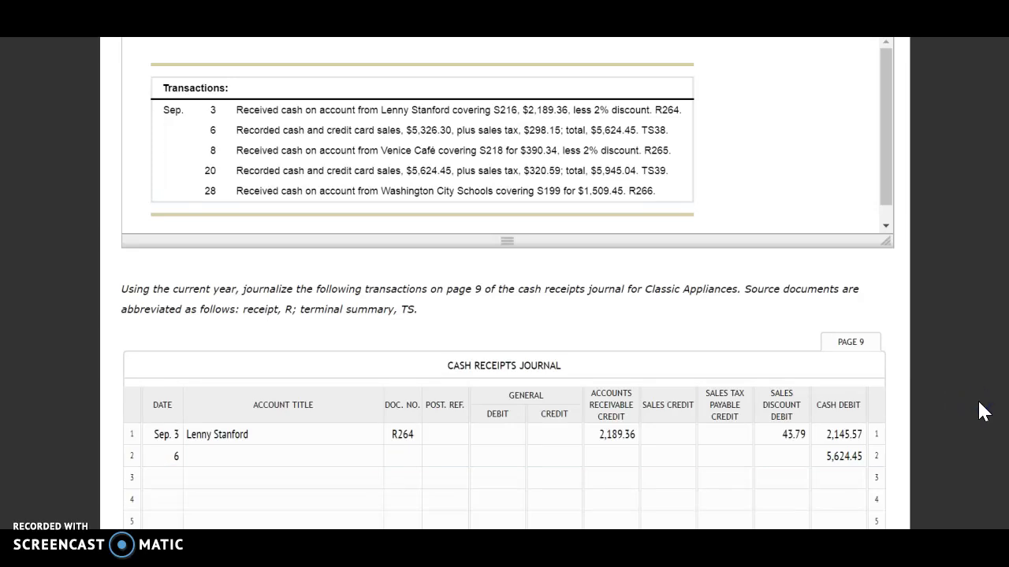
On line 2, enter 5,326.30 as sales credit and 298.15 as sales tax payable credit.
{"action": "left_click", "coordinate": [676, 456]}
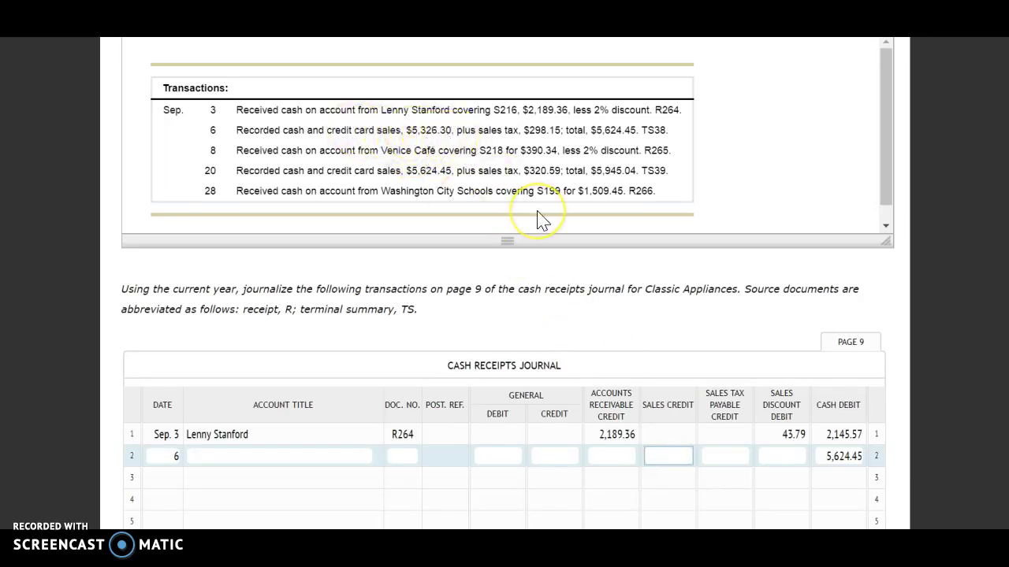
{"action": "type", "text": "532"}
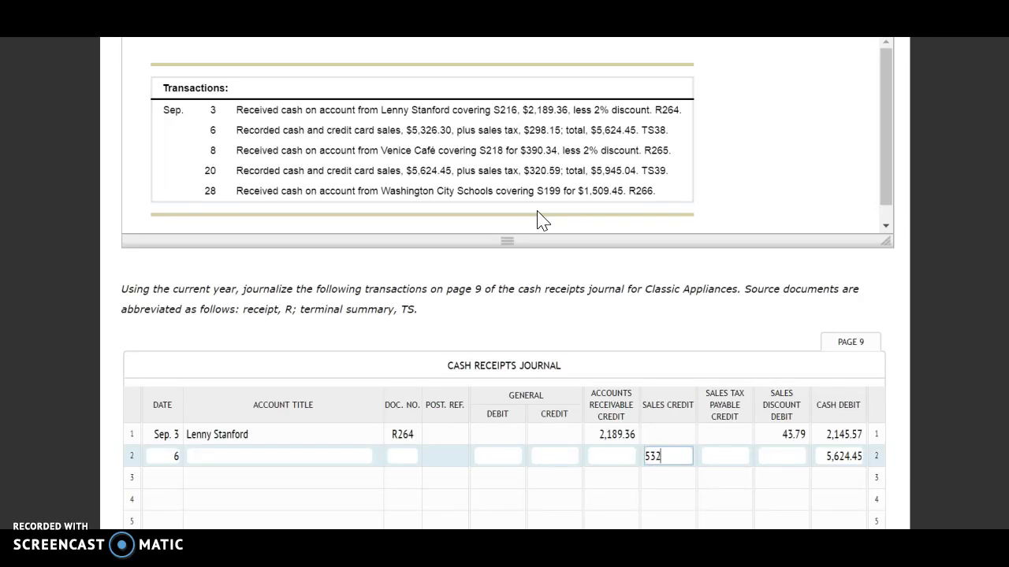
{"action": "type", "text": "6.30"}
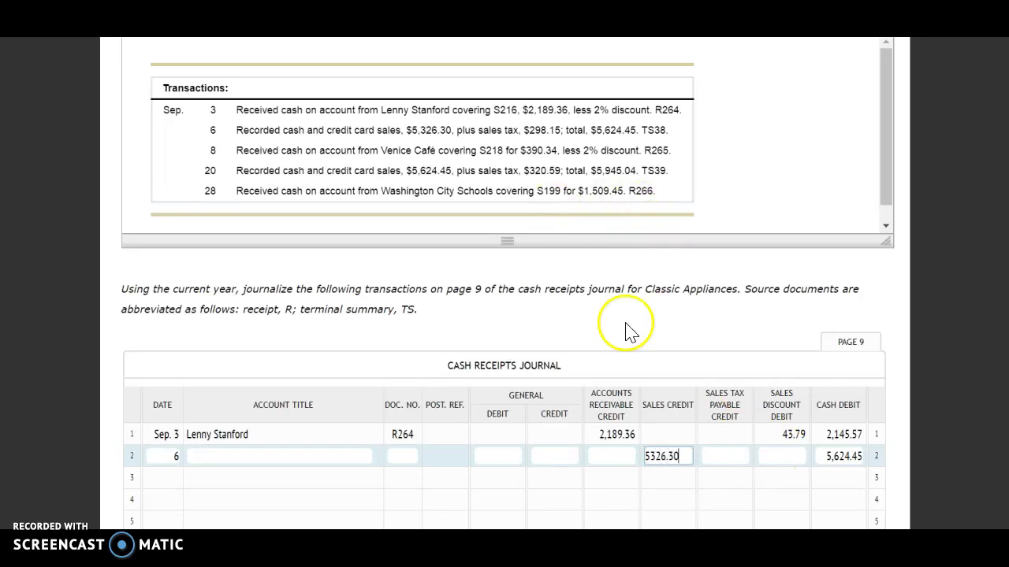
{"action": "left_click", "coordinate": [734, 453]}
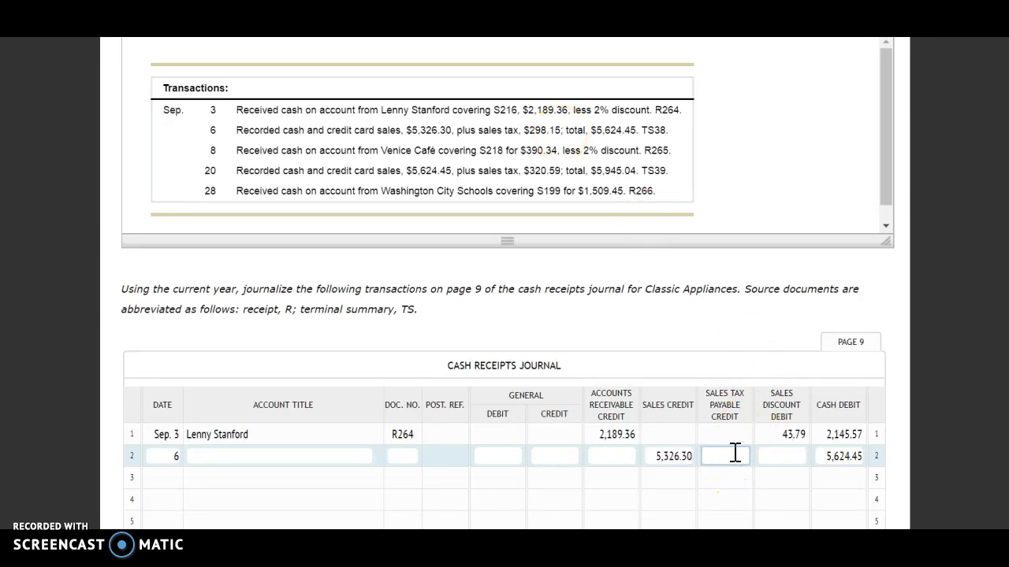
{"action": "type", "text": "298.15"}
{"action": "left_click", "coordinate": [950, 407]}
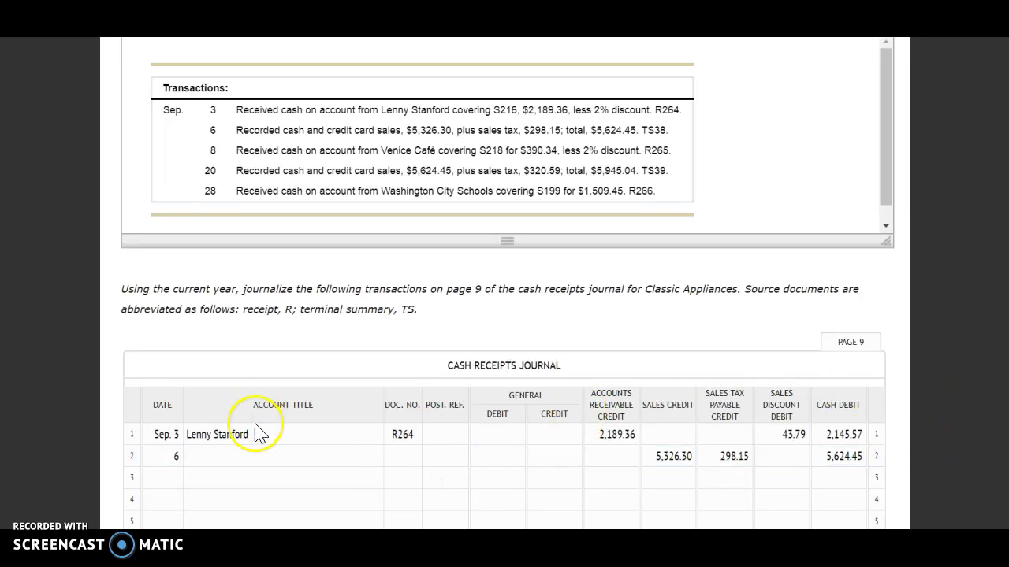
Set line 2's account title to the check mark and its document number to TS38.
{"action": "left_click", "coordinate": [308, 456]}
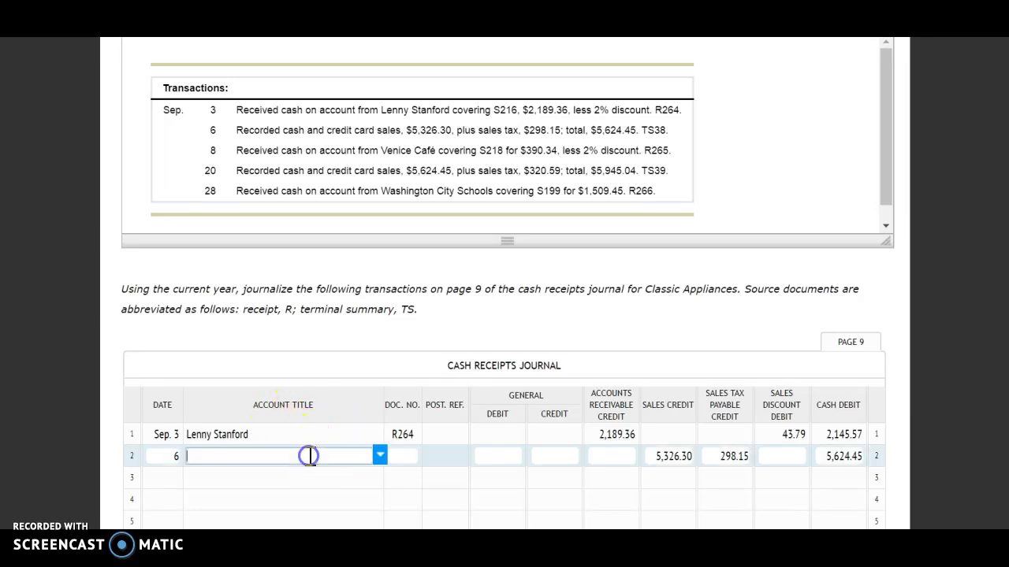
{"action": "left_click", "coordinate": [379, 456]}
{"action": "left_click", "coordinate": [375, 477]}
{"action": "left_click", "coordinate": [412, 456]}
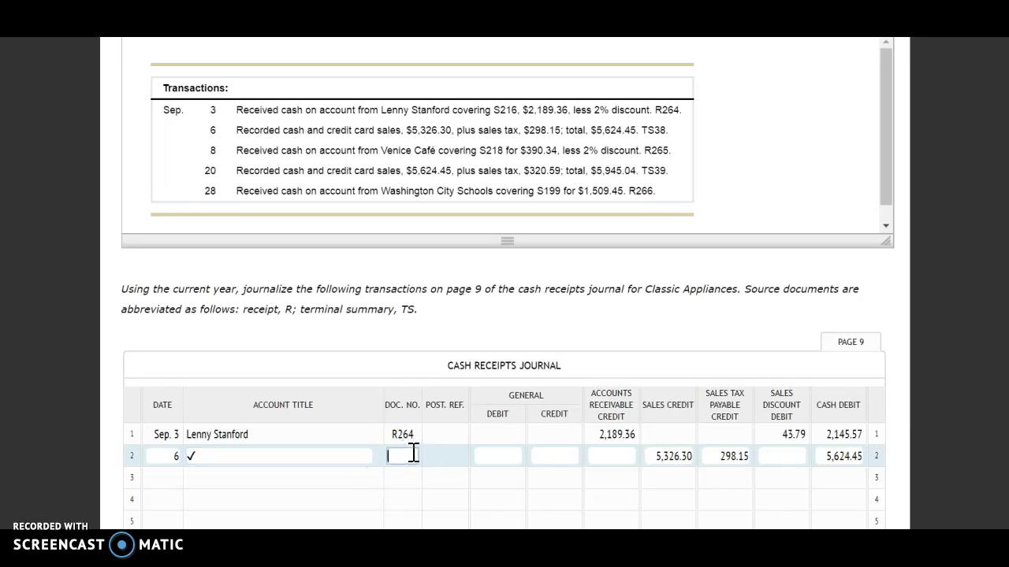
{"action": "type", "text": "TS38"}
{"action": "left_click", "coordinate": [927, 371]}
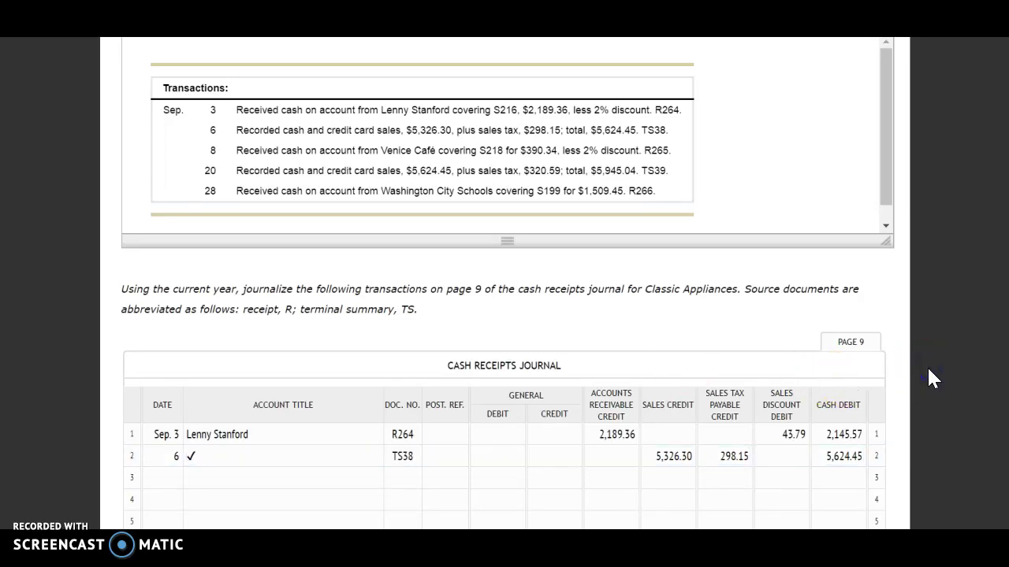
Start journal line 3 with date 8 and account title Venice Cafe.
{"action": "scroll", "coordinate": [929, 370], "scroll_direction": "down", "scroll_amount": 1}
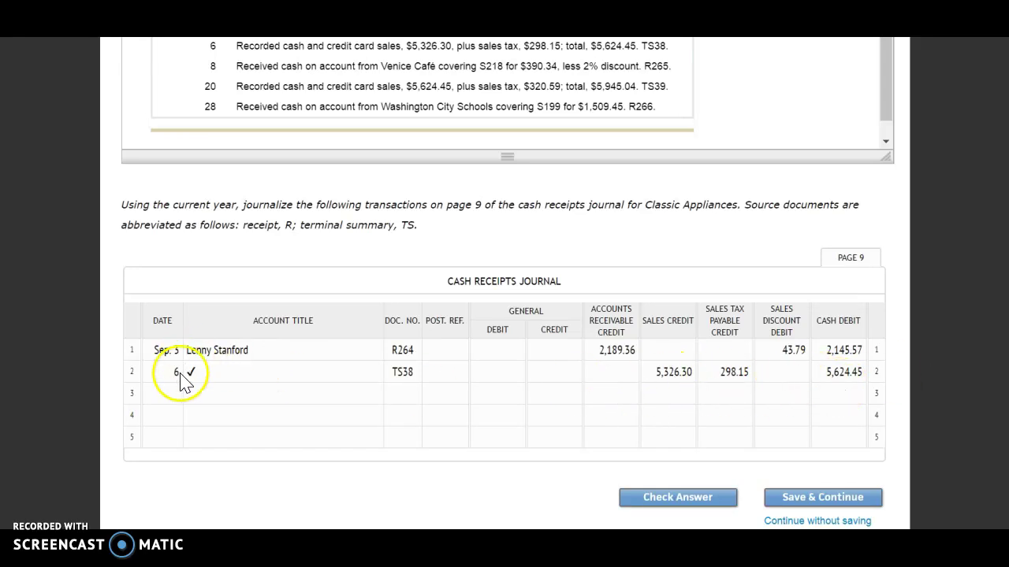
{"action": "left_click", "coordinate": [168, 391]}
{"action": "type", "text": "8"}
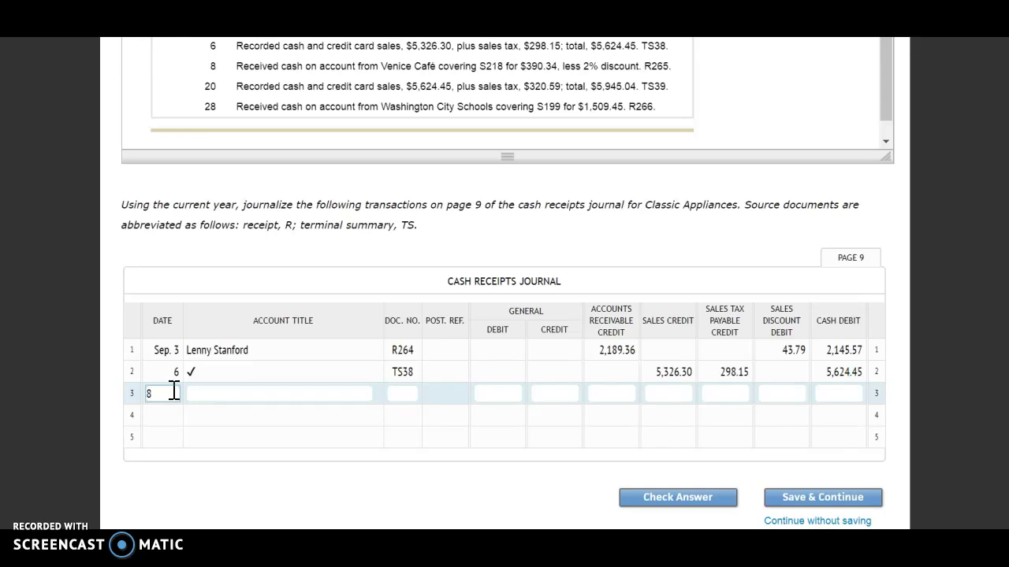
{"action": "key", "text": "Tab"}
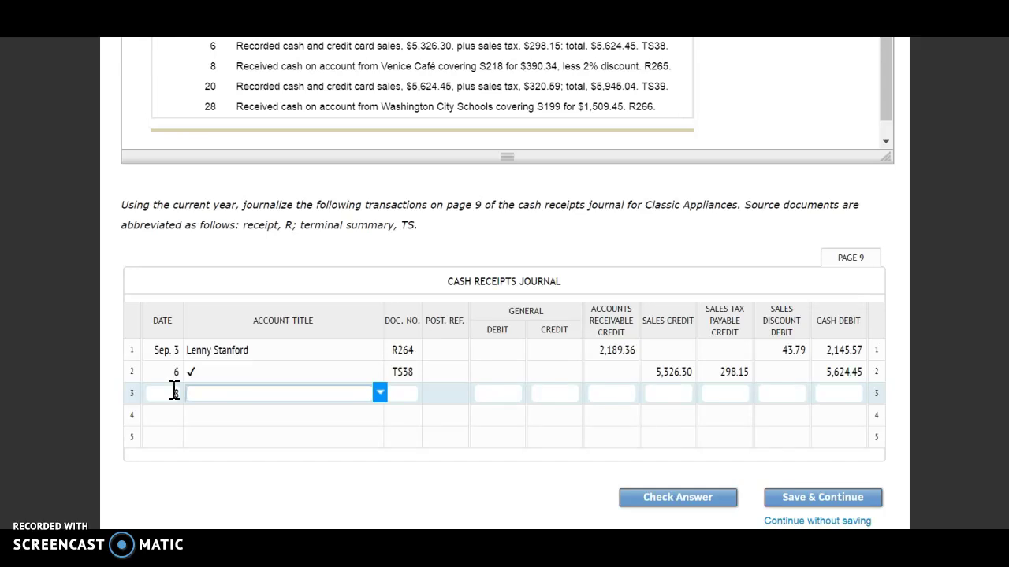
{"action": "type", "text": "Venice Cafe"}
{"action": "key", "text": "Tab"}
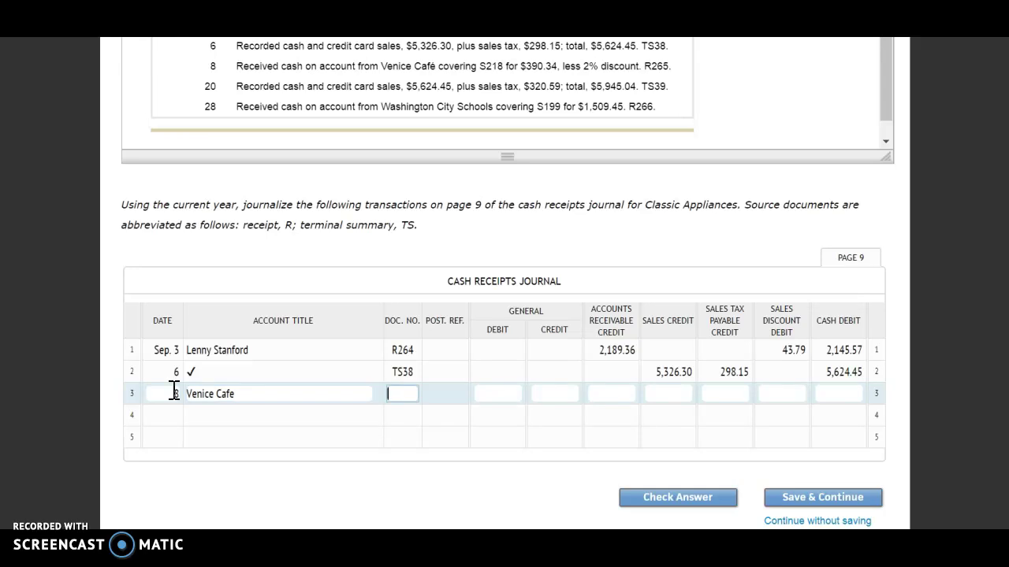
Enter 390.34 as the accounts receivable credit on line 3.
{"action": "key", "text": "Tab"}
{"action": "key", "text": "Tab"}
{"action": "key", "text": "Tab"}
{"action": "type", "text": "390.3"}
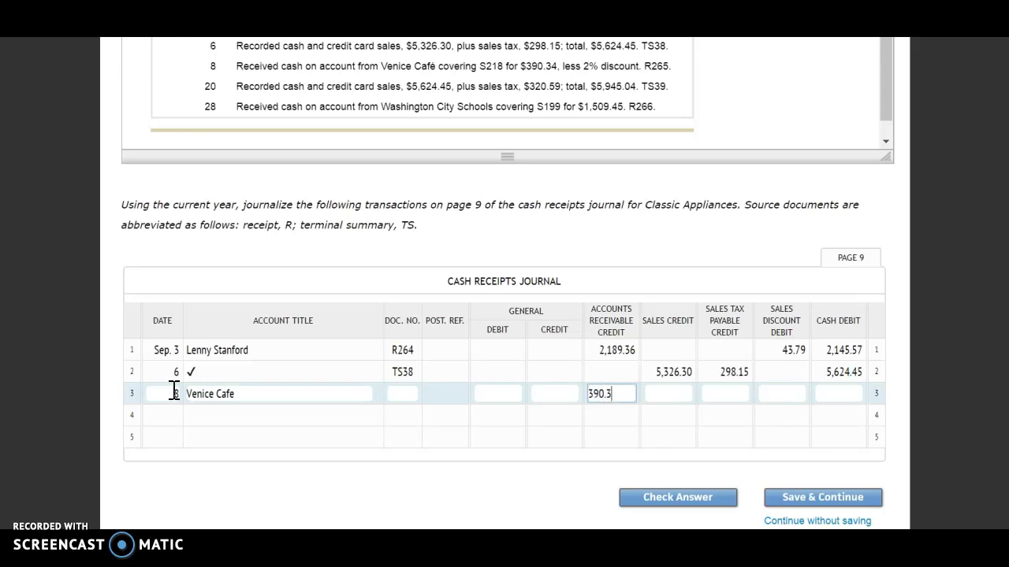
{"action": "type", "text": "4"}
{"action": "key", "text": "Tab"}
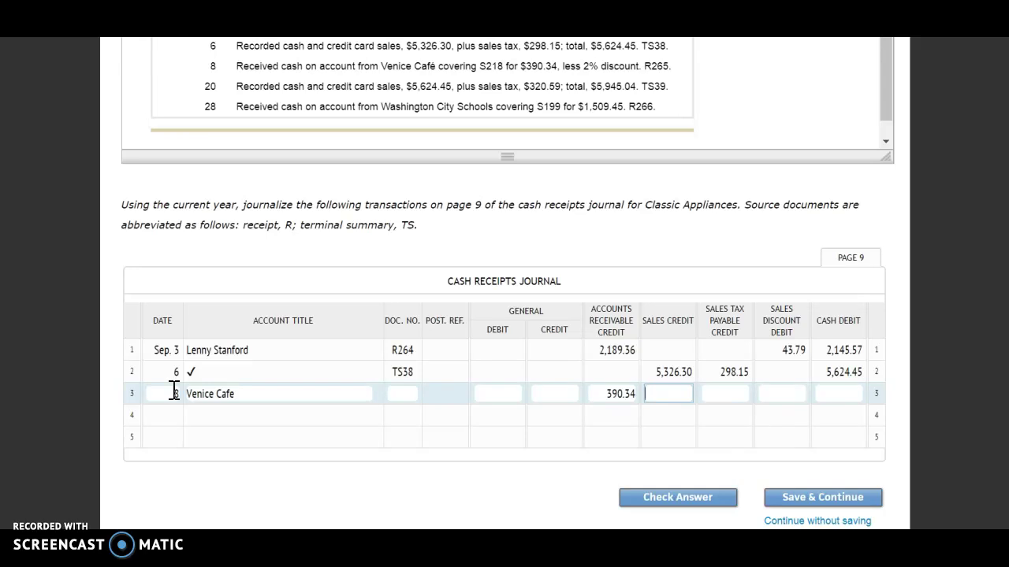
Enter 7.81 as the sales discount debit on line 3.
{"action": "key", "text": "Tab"}
{"action": "key", "text": "Tab"}
{"action": "type", "text": "7.81"}
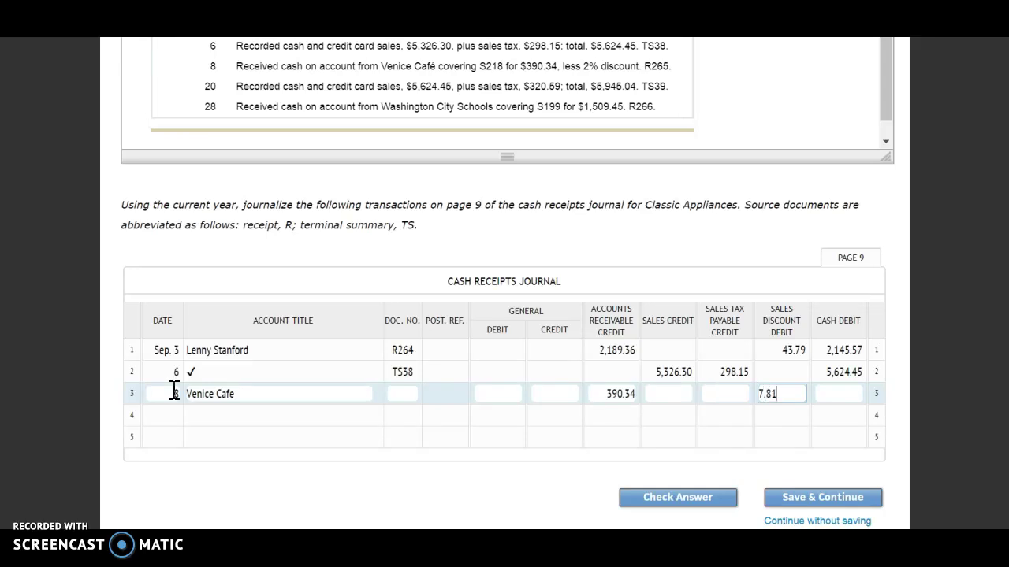
{"action": "key", "text": "Tab"}
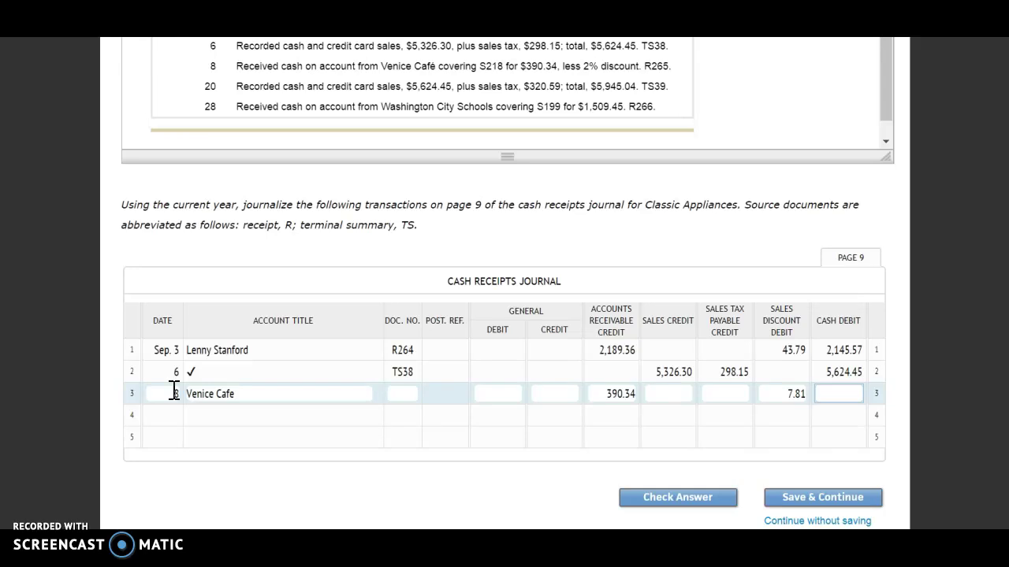
Enter 382.53 as the cash debit and R265 as the document number on line 3.
{"action": "type", "text": "382.53"}
{"action": "left_click", "coordinate": [402, 393]}
{"action": "type", "text": "R265"}
Start journal line 4 with date 20 and a cash debit of 5,945.04.
{"action": "left_click", "coordinate": [149, 419]}
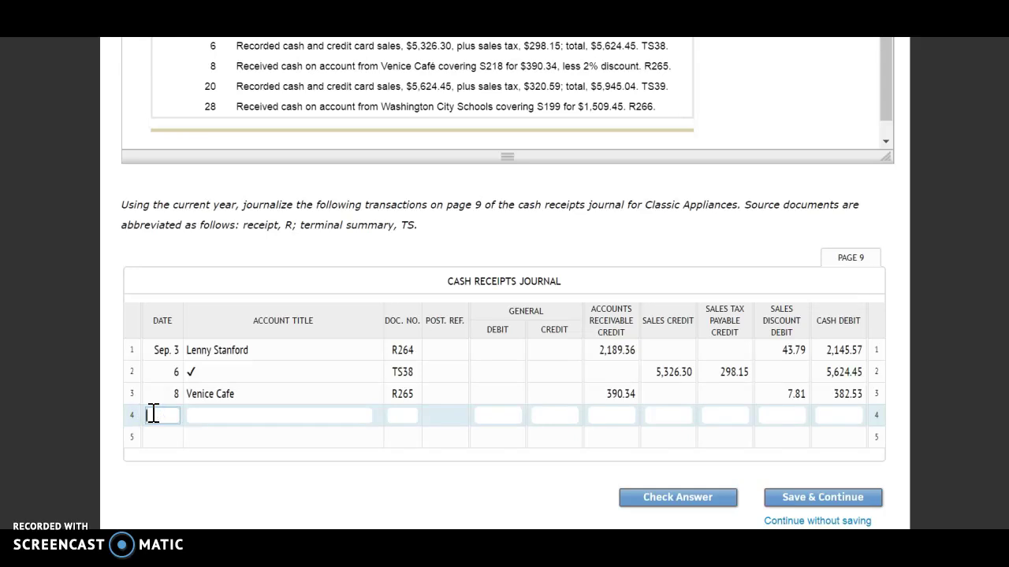
{"action": "type", "text": "20"}
{"action": "key", "text": "Tab"}
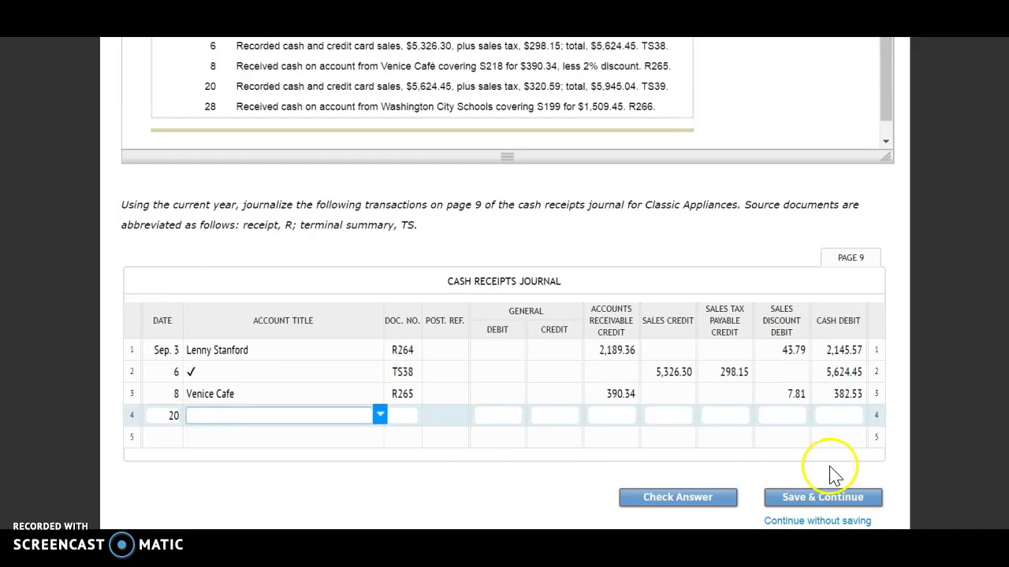
{"action": "left_click", "coordinate": [833, 415]}
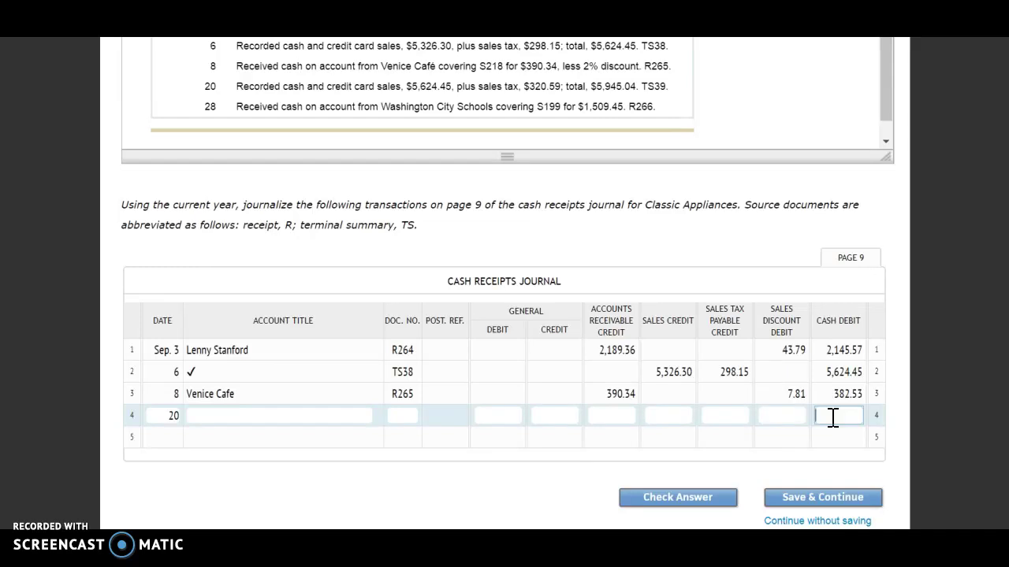
{"action": "type", "text": "5945.04"}
Enter a sales credit of 5,624.45 and a sales tax payable credit of 320.59 on line 4.
{"action": "left_click", "coordinate": [680, 416]}
{"action": "type", "text": "5624.45"}
{"action": "left_click", "coordinate": [722, 413]}
{"action": "type", "text": "320.59"}
{"action": "left_click", "coordinate": [934, 405]}
{"action": "left_click", "coordinate": [839, 415]}
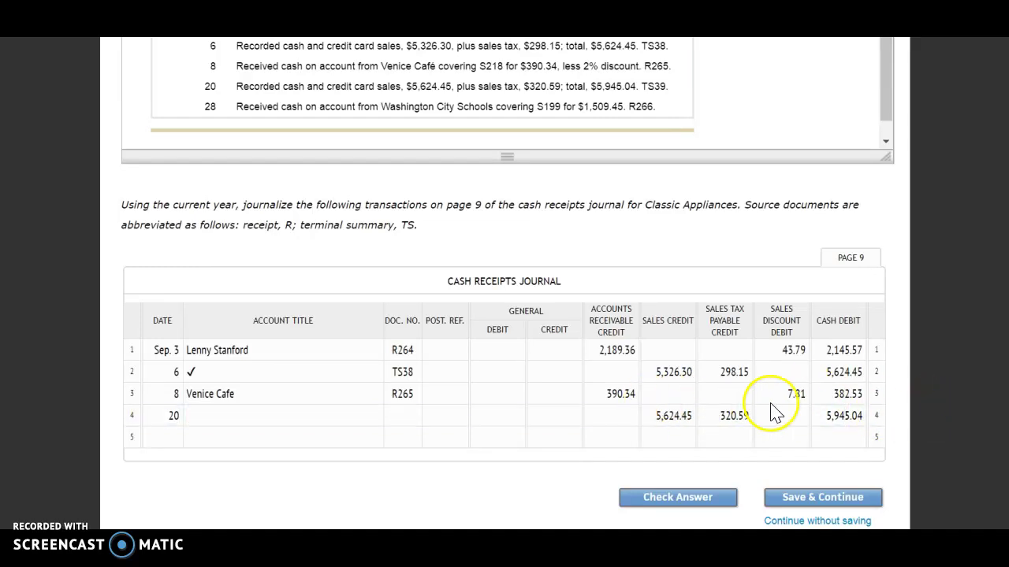
Set line 4's document number to TS39 and its account title to the check mark.
{"action": "left_click", "coordinate": [406, 415]}
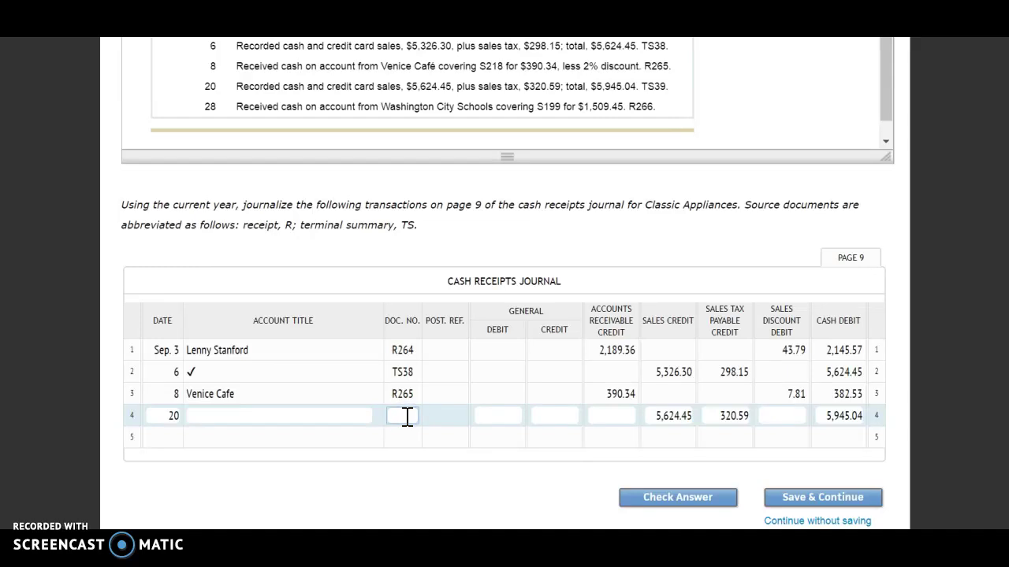
{"action": "type", "text": "TS39"}
{"action": "left_click", "coordinate": [282, 418]}
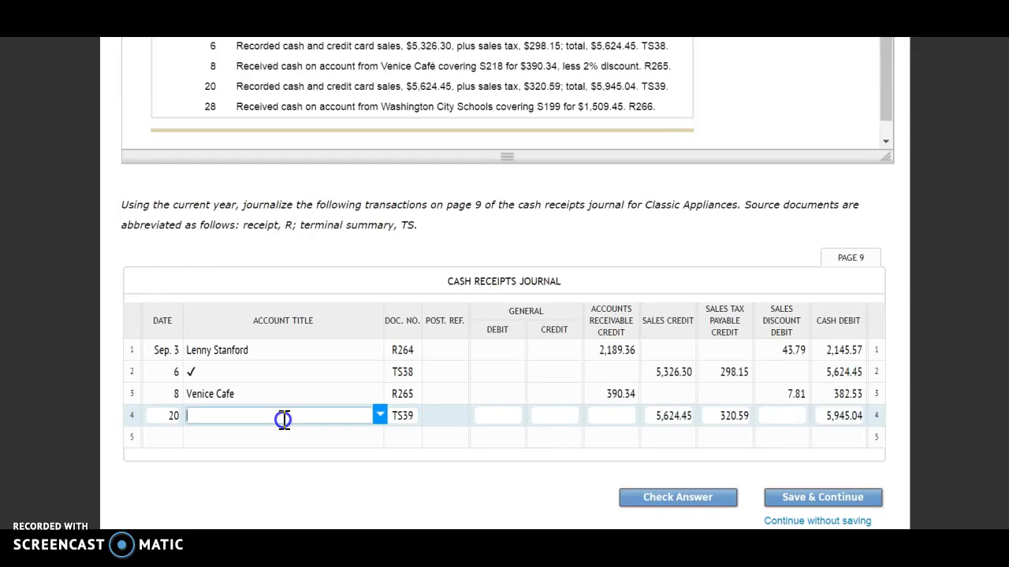
{"action": "left_click", "coordinate": [380, 415]}
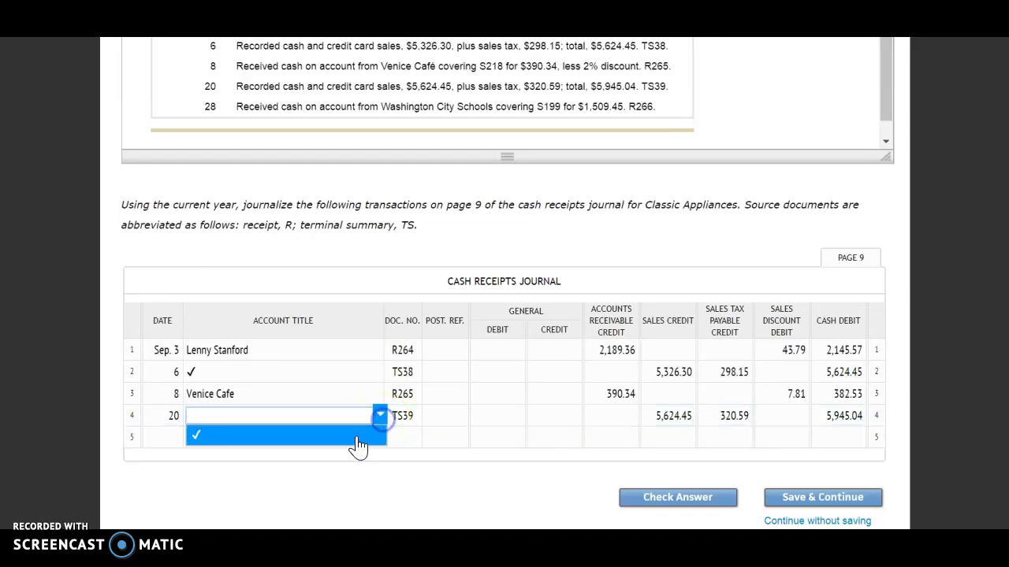
{"action": "left_click", "coordinate": [356, 441]}
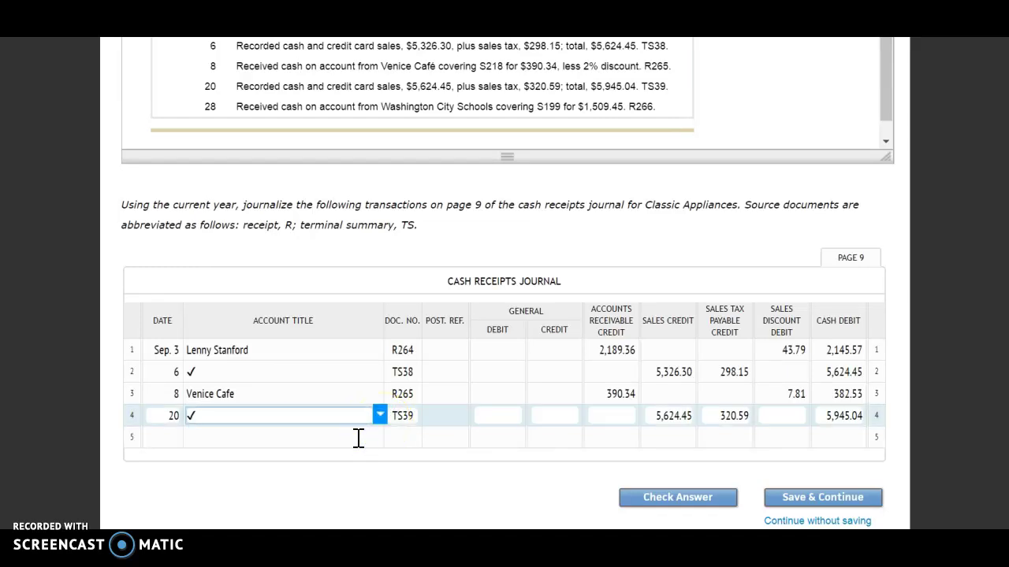
Start journal line 5 with date 28 and account title Washington City Schools.
{"action": "left_click", "coordinate": [171, 436]}
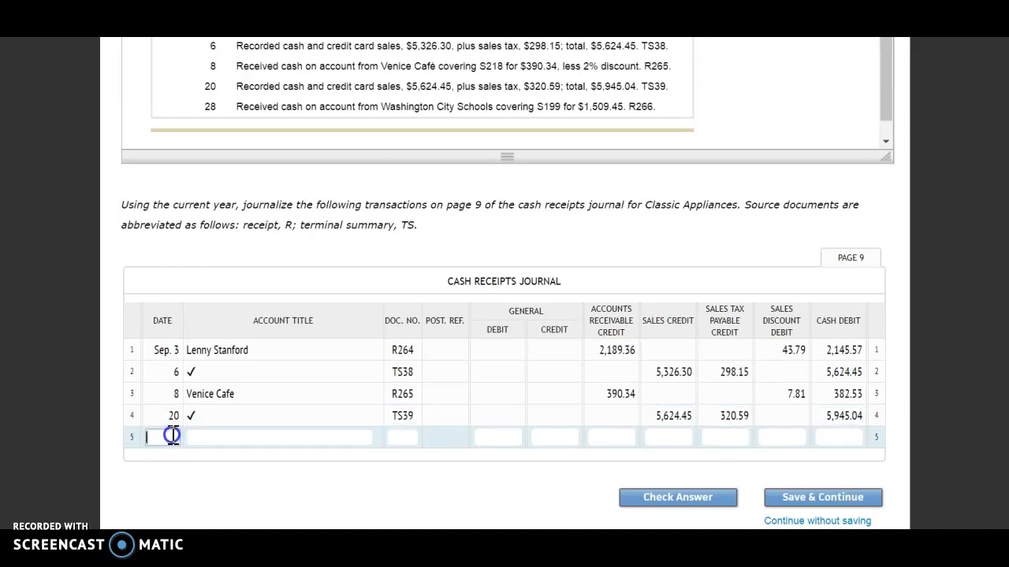
{"action": "type", "text": "28"}
{"action": "key", "text": "Tab"}
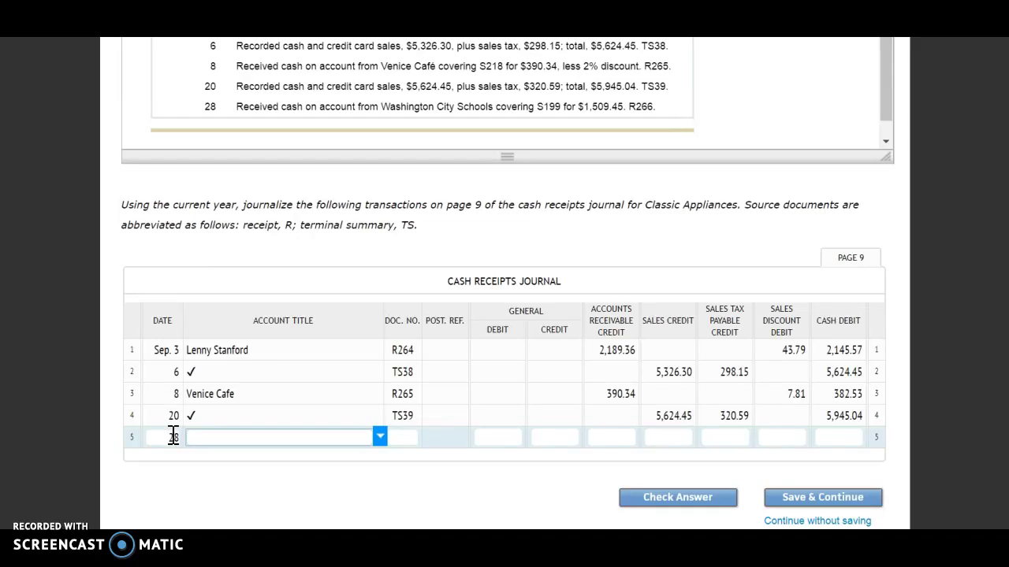
{"action": "type", "text": "Washington City Schools"}
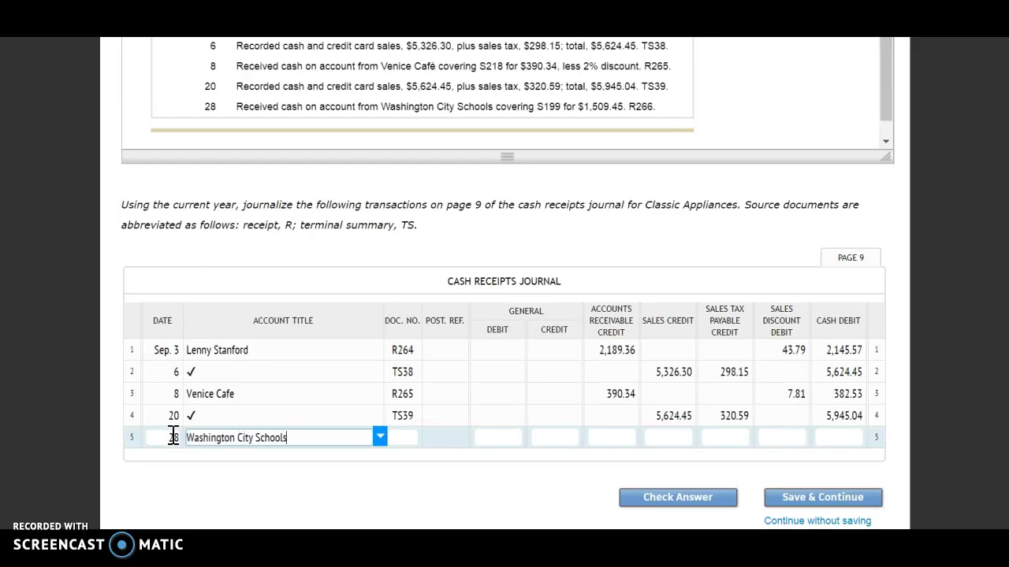
Enter 1,509.45 as both the accounts receivable credit and the cash debit on line 5.
{"action": "key", "text": "Tab"}
{"action": "key", "text": "Tab"}
{"action": "key", "text": "Tab"}
{"action": "key", "text": "Tab"}
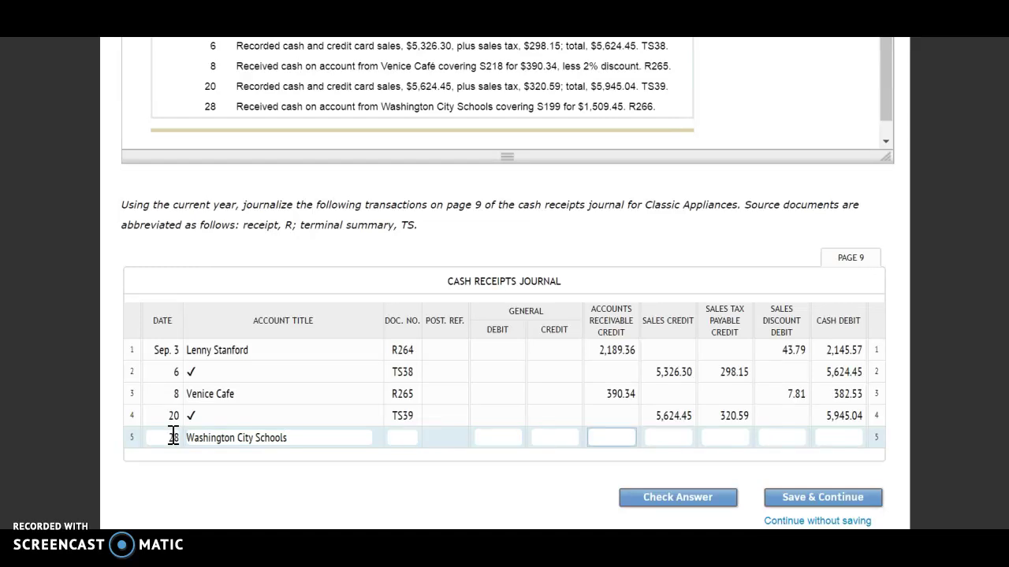
{"action": "type", "text": "1509.45"}
{"action": "key", "text": "Tab"}
{"action": "key", "text": "Tab"}
{"action": "key", "text": "Tab"}
{"action": "key", "text": "Tab"}
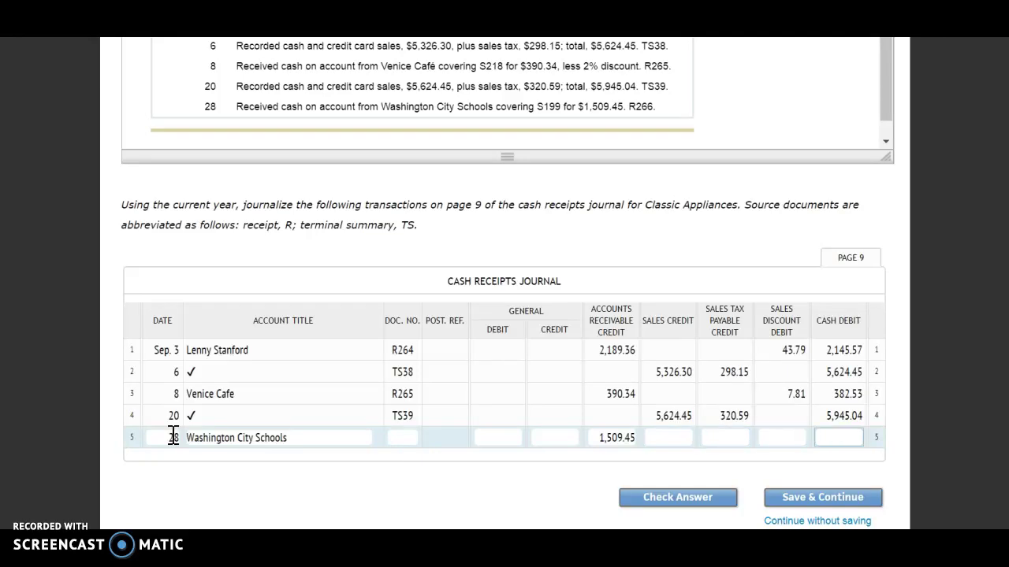
{"action": "type", "text": "1509.45"}
{"action": "left_click", "coordinate": [490, 495]}
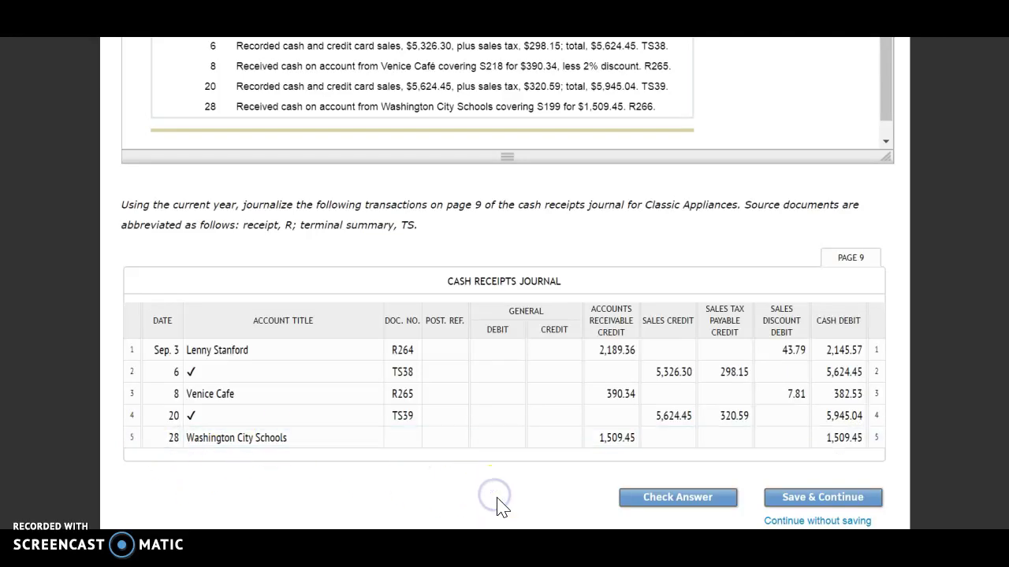
Set the document number of the Washington City Schools entry on line 5 to R266.
{"action": "left_click", "coordinate": [406, 438]}
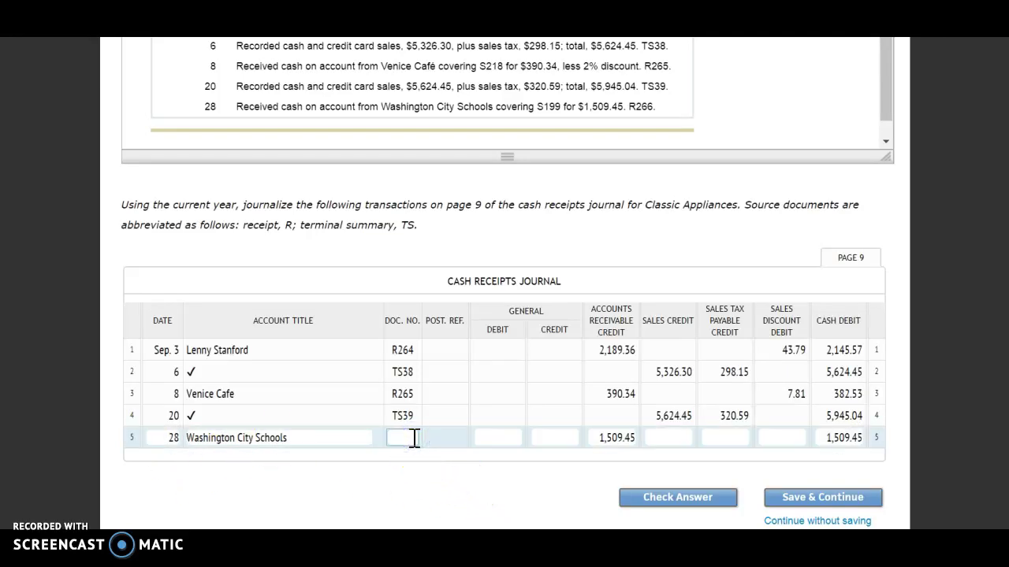
{"action": "type", "text": "R266"}
{"action": "left_click", "coordinate": [454, 505]}
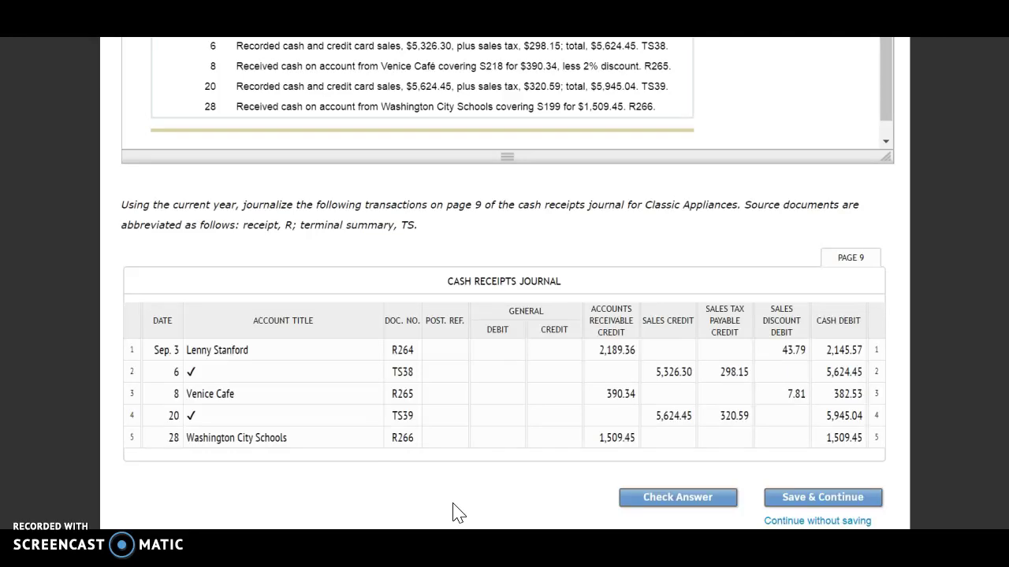
Check the completed cash receipts journal and compare the entries with the solution.
{"action": "left_click", "coordinate": [630, 498]}
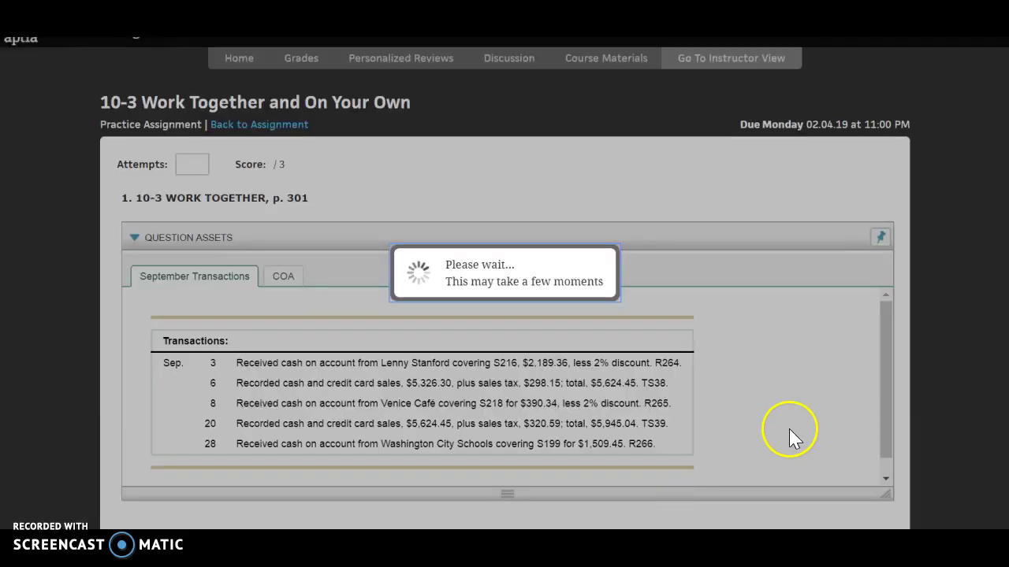
{"action": "scroll", "coordinate": [972, 360], "scroll_direction": "down", "scroll_amount": 6}
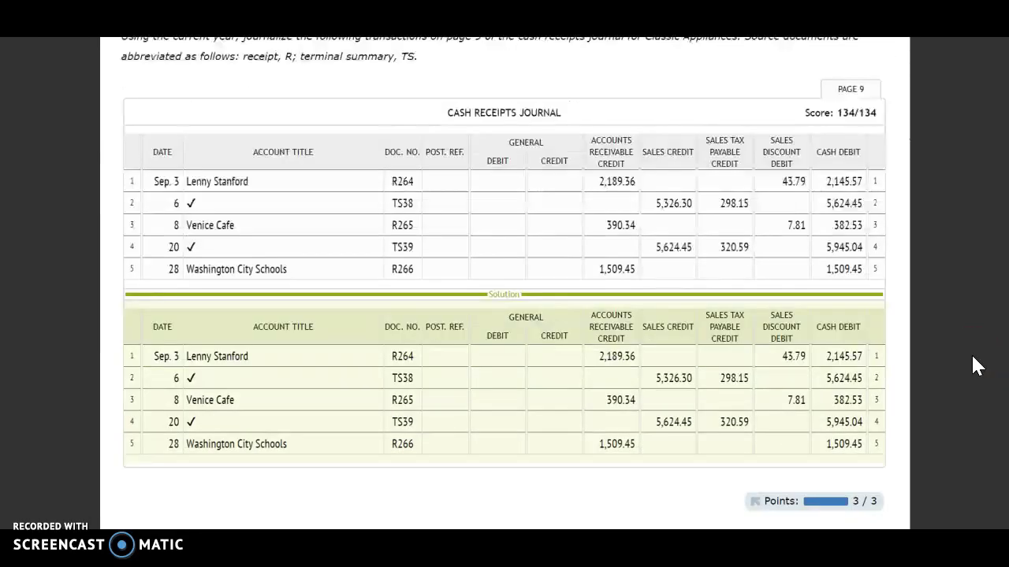
{"action": "scroll", "coordinate": [972, 366], "scroll_direction": "down", "scroll_amount": 1}
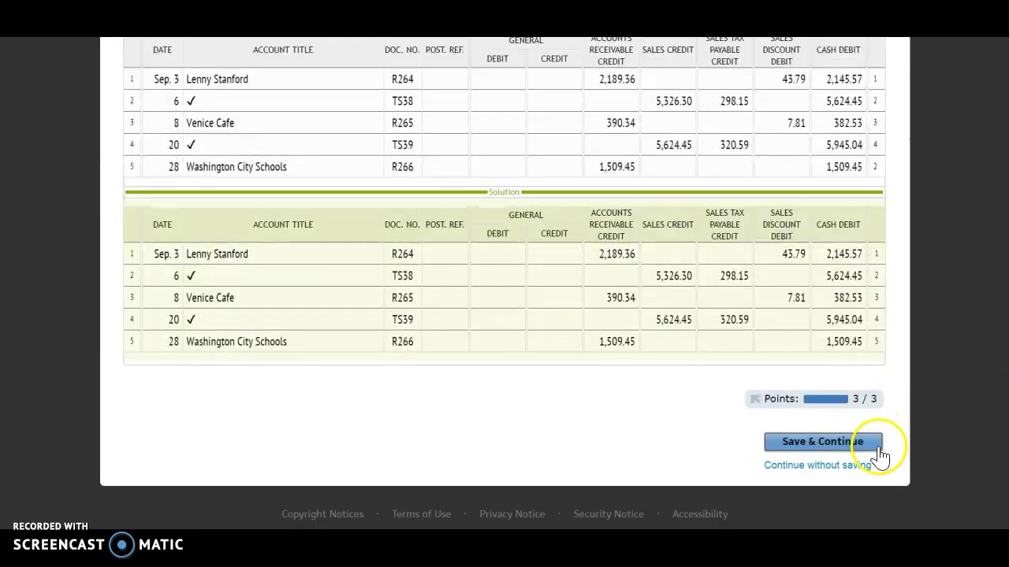